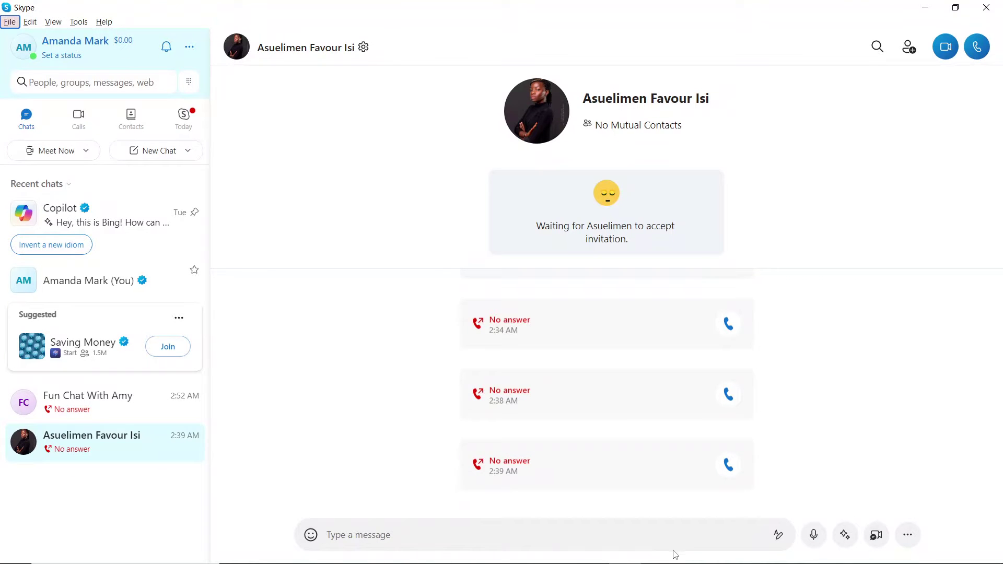
View the contacts list, then return to the recent chats list
{"action": "mouse_move", "coordinate": [674, 562]}
{"action": "left_click", "coordinate": [135, 123]}
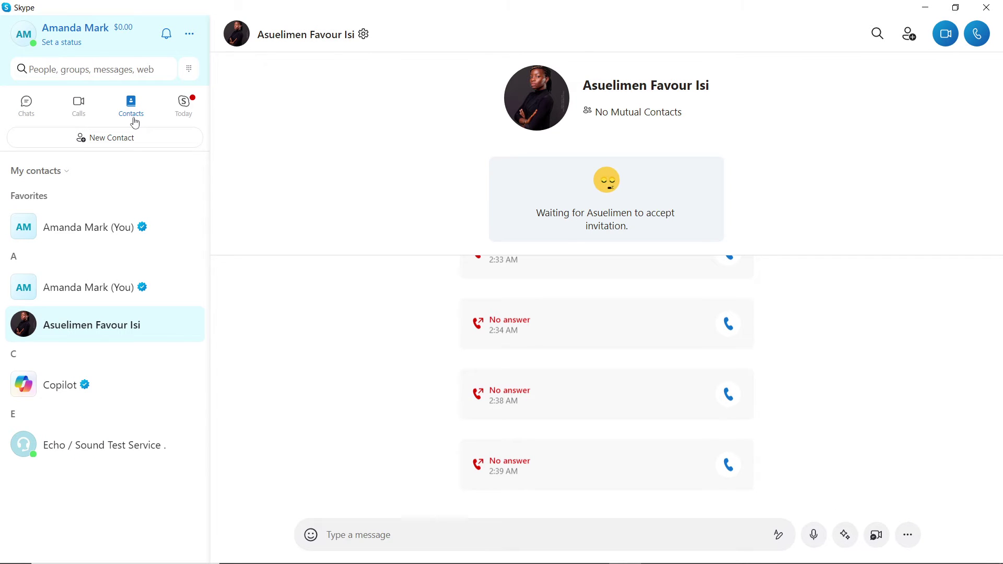
{"action": "left_click", "coordinate": [33, 111]}
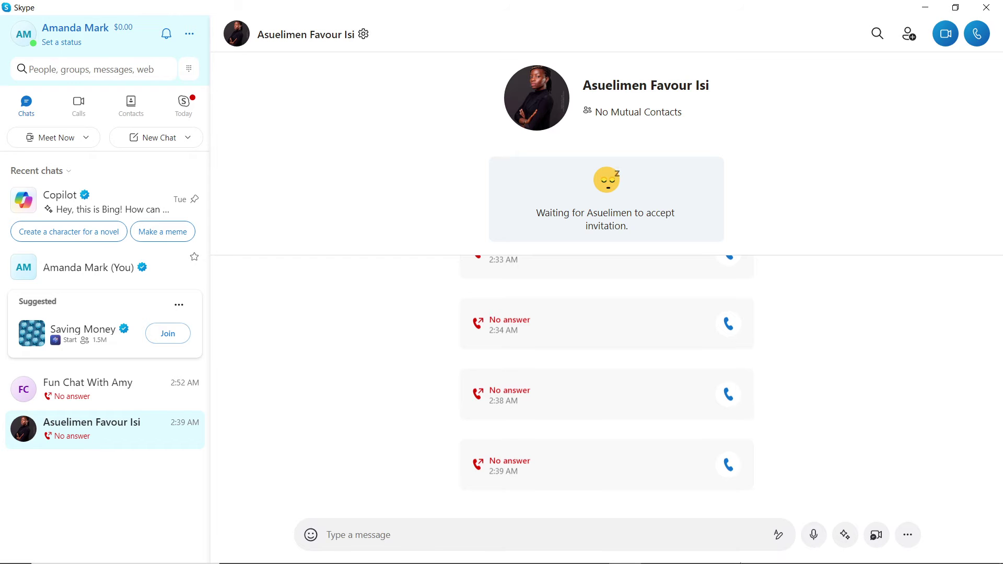
Show the message formatting options and open Insert Link, then close it with both fields empty
{"action": "left_click", "coordinate": [778, 536]}
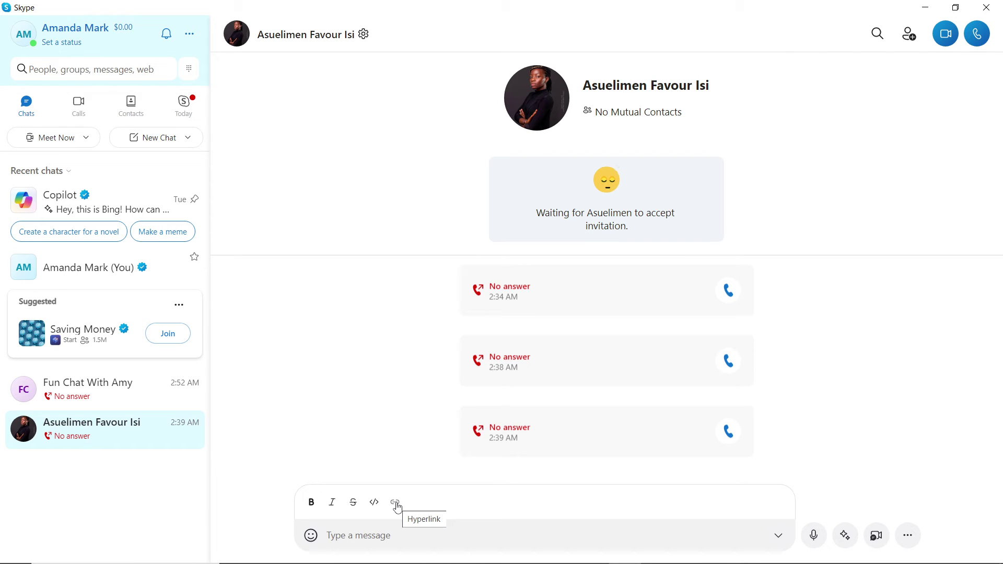
{"action": "left_click", "coordinate": [396, 504]}
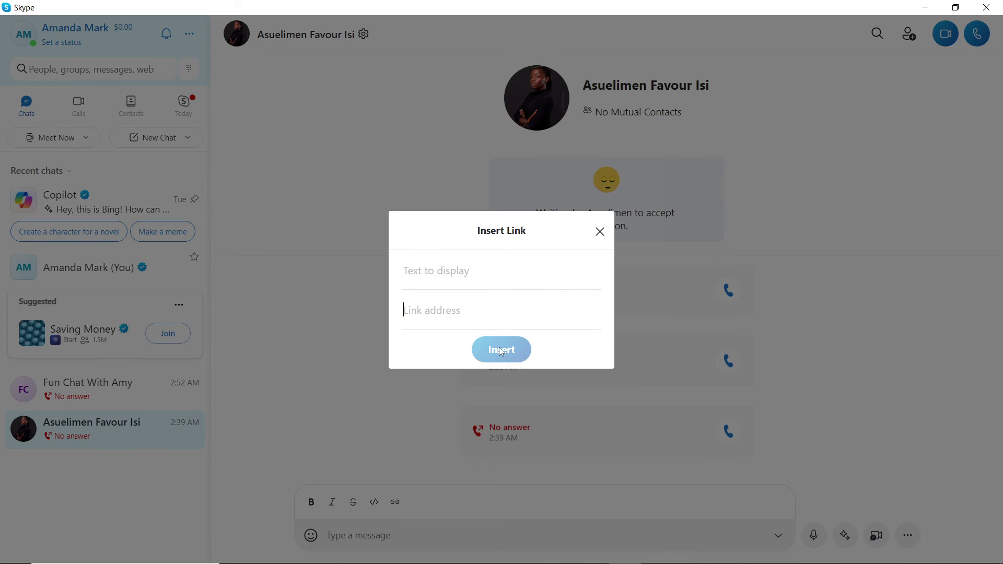
{"action": "left_click", "coordinate": [599, 233]}
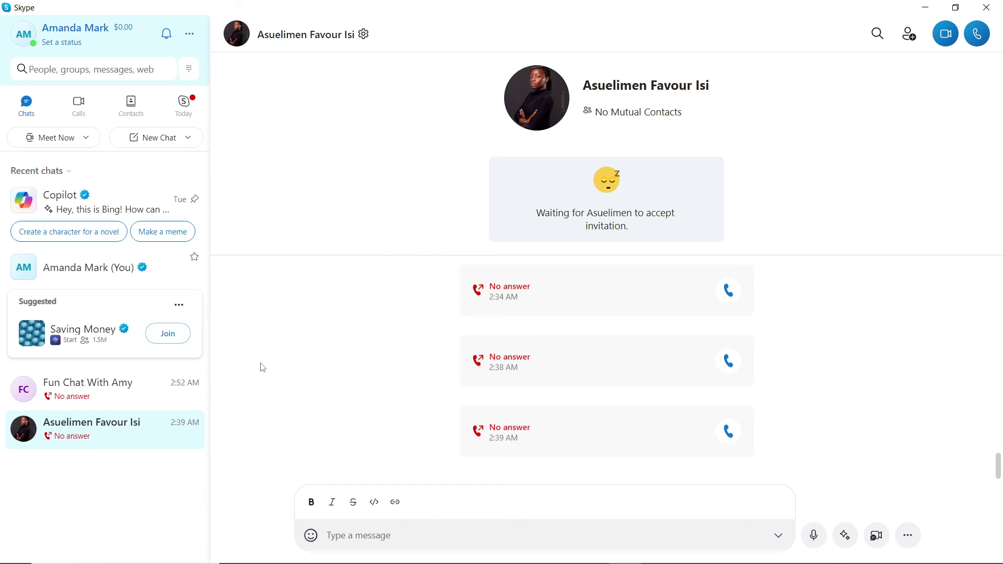
Open the Fun Chat With Amy group and start adding a file, browsing Documents
{"action": "left_click", "coordinate": [118, 397]}
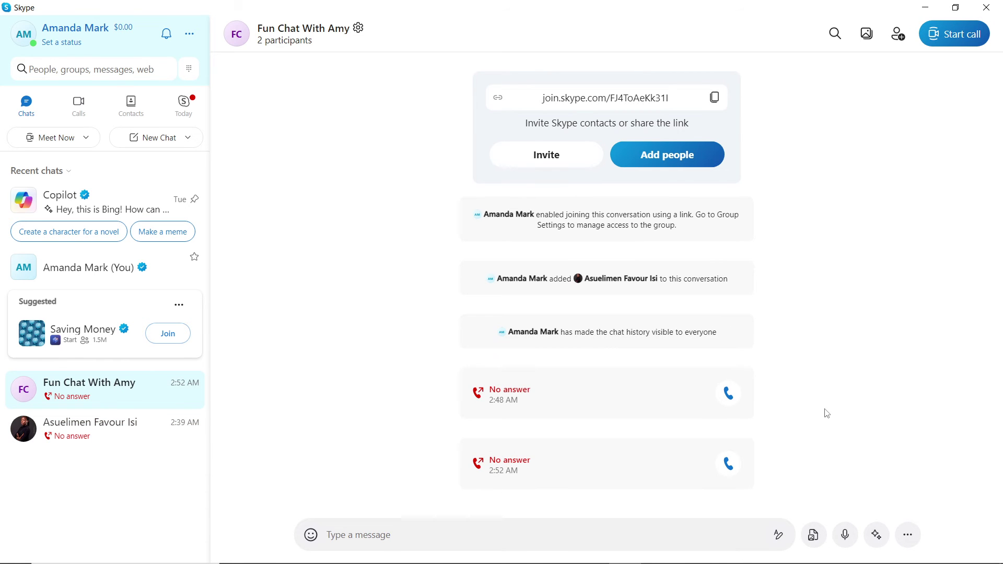
{"action": "left_click", "coordinate": [814, 536]}
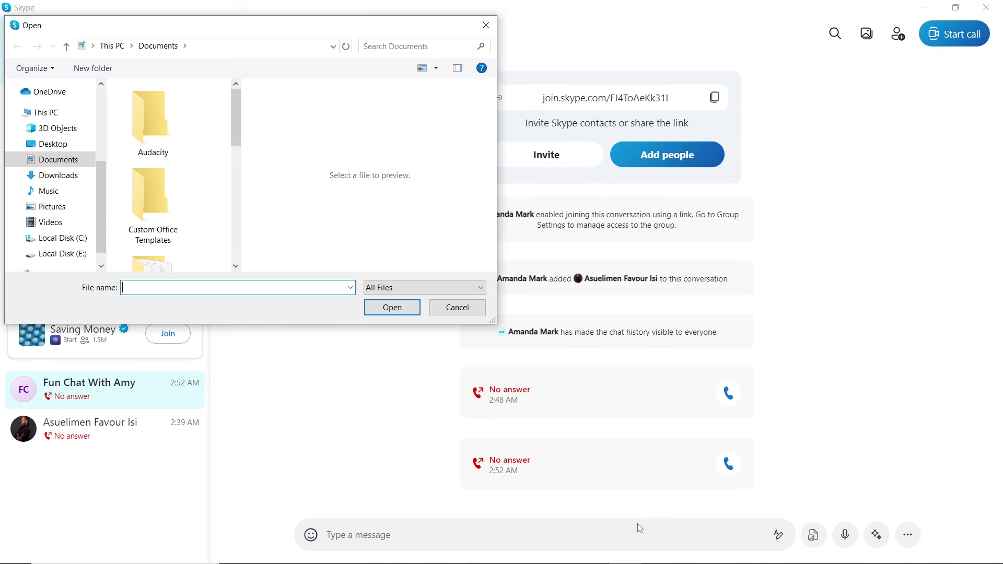
{"action": "left_click", "coordinate": [77, 160]}
{"action": "scroll", "coordinate": [237, 264], "scroll_direction": "down", "scroll_amount": 2}
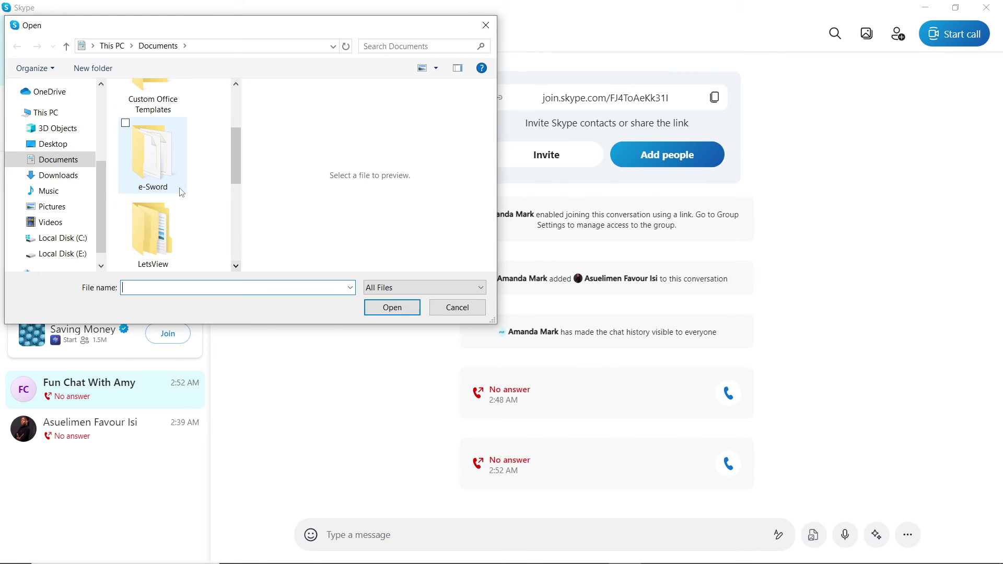
Go to the Downloads folder and select the Cover letter for AWiMNews (1) PDF
{"action": "left_click", "coordinate": [76, 177]}
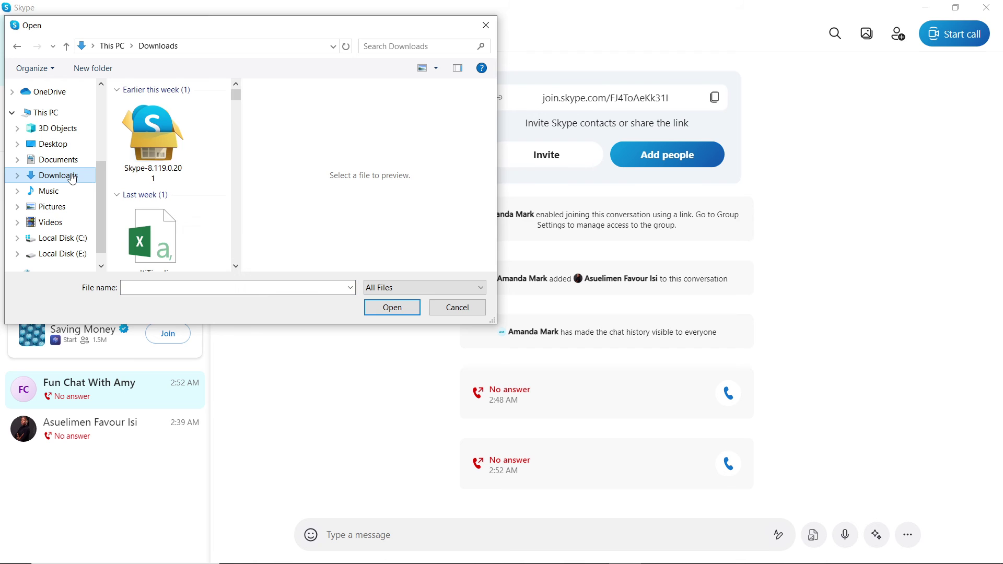
{"action": "left_click", "coordinate": [71, 161]}
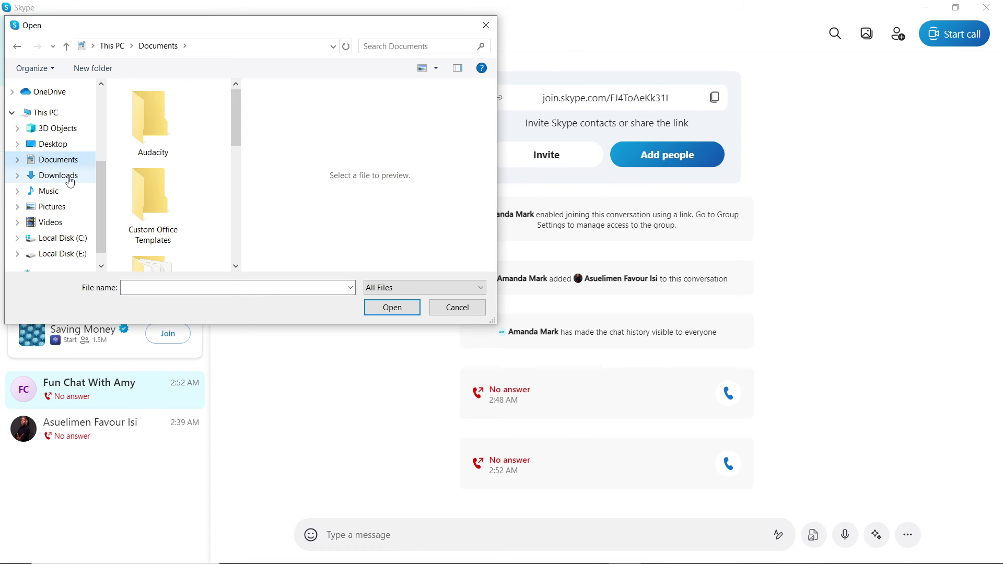
{"action": "left_click", "coordinate": [70, 181]}
{"action": "left_click", "coordinate": [69, 162]}
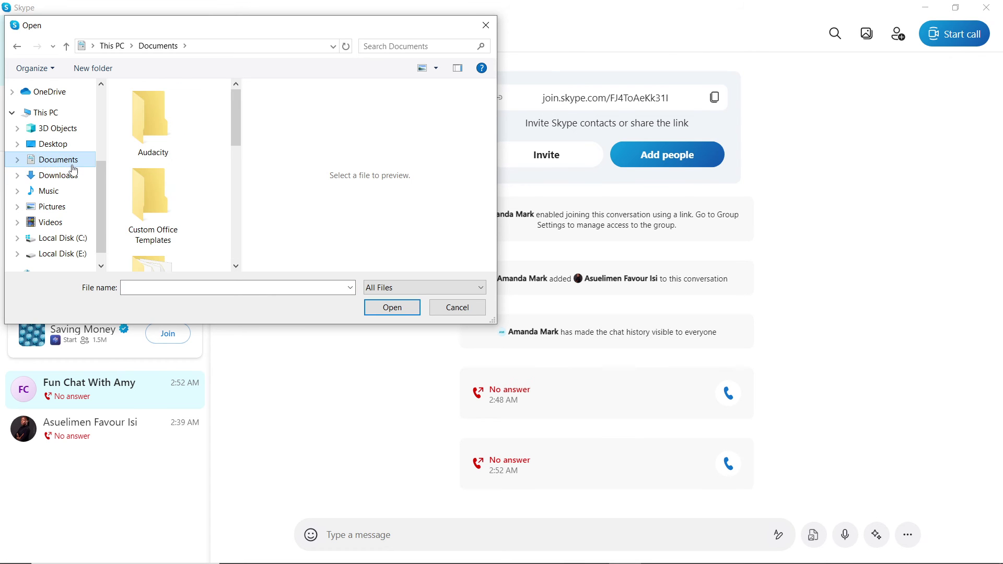
{"action": "left_click", "coordinate": [72, 179]}
{"action": "left_click", "coordinate": [235, 267]}
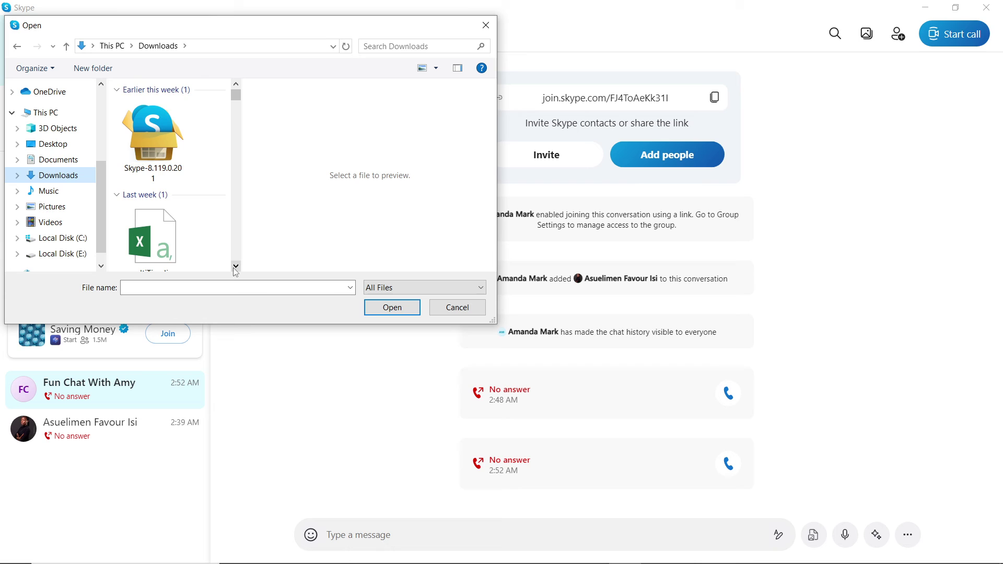
{"action": "scroll", "coordinate": [235, 267], "scroll_direction": "down", "scroll_amount": 5}
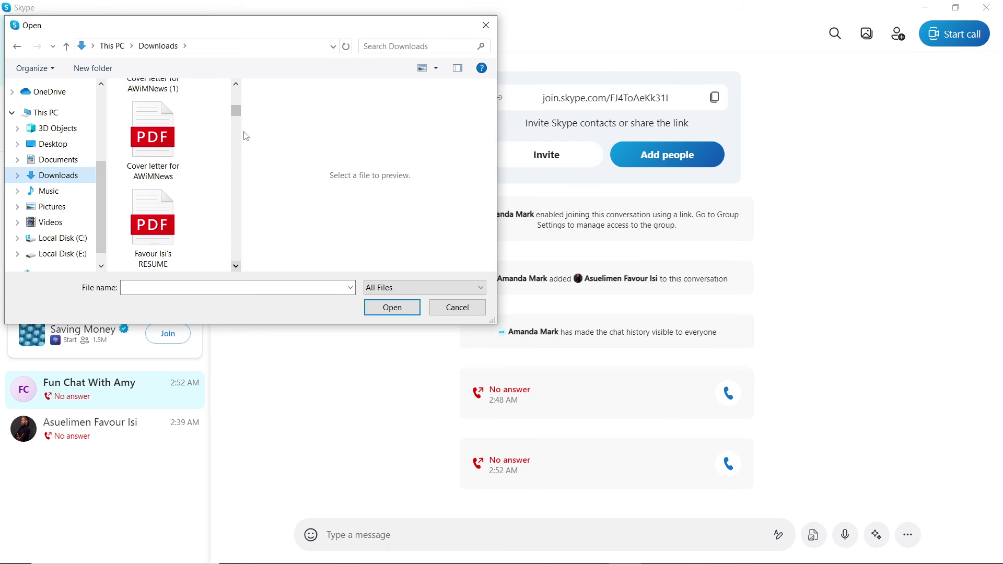
{"action": "scroll", "coordinate": [234, 87], "scroll_direction": "up", "scroll_amount": 3}
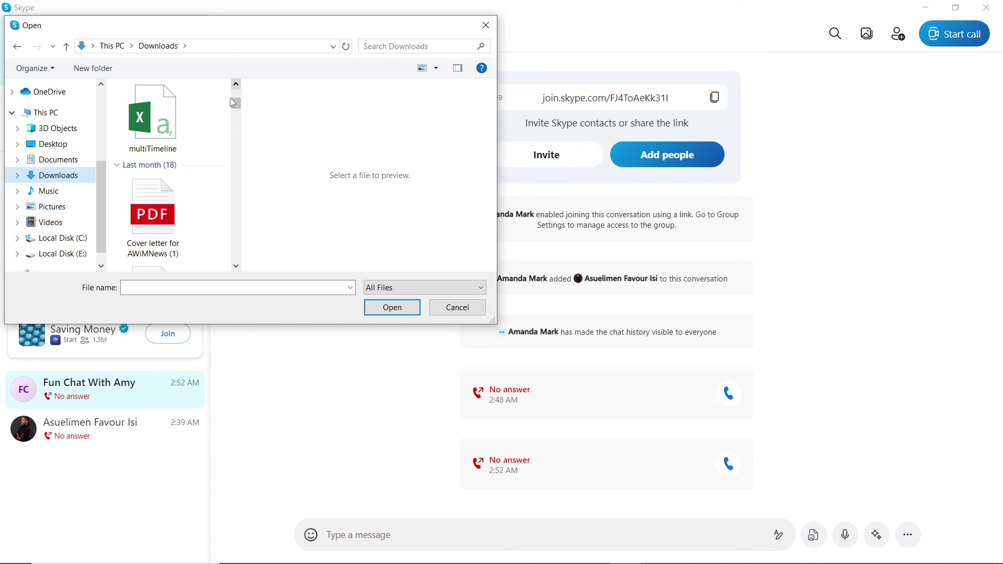
{"action": "left_click", "coordinate": [153, 212]}
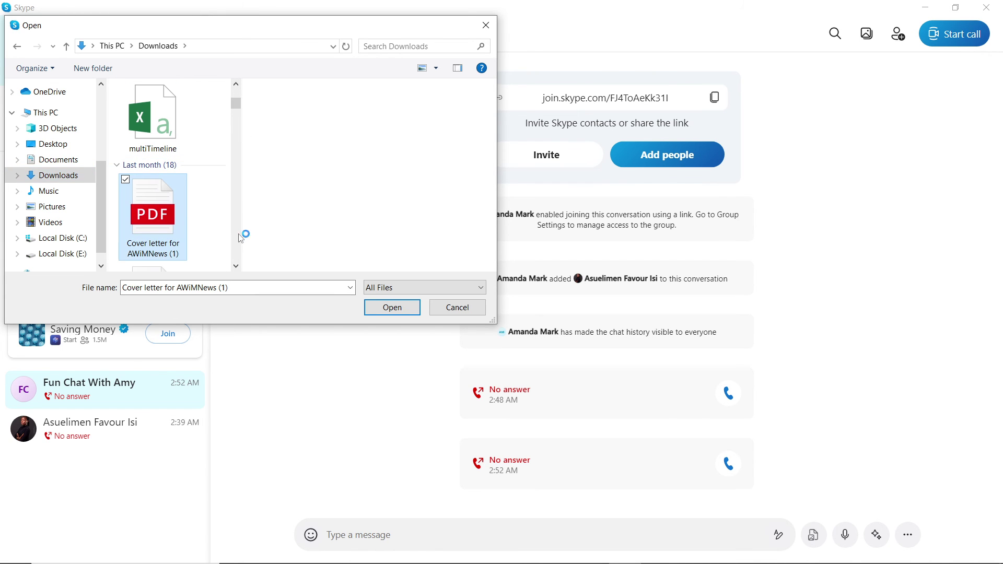
Attach the Cover letter for AWiMNews (1) PDF (22.8 KB) and send it to the group
{"action": "left_click", "coordinate": [393, 308]}
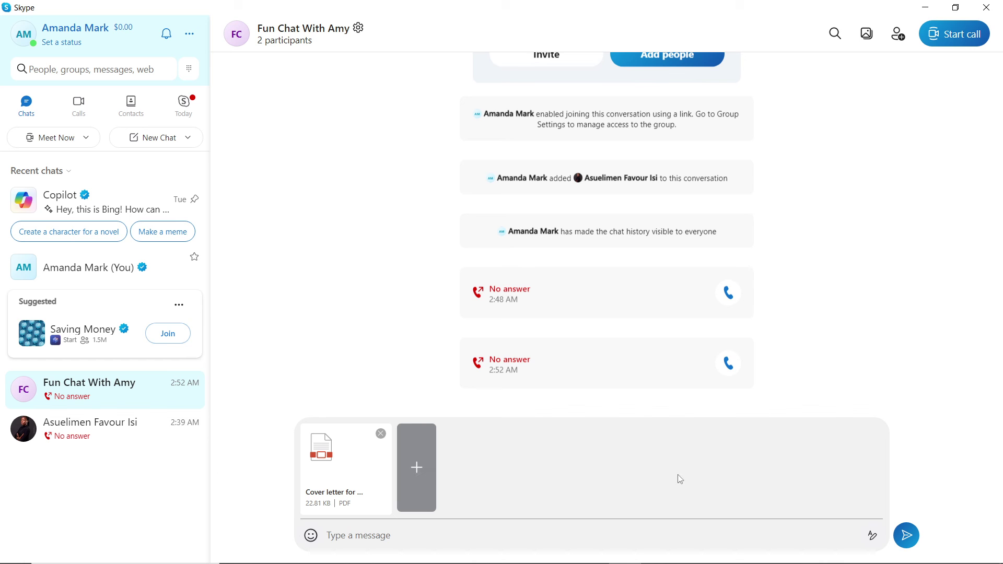
{"action": "left_click", "coordinate": [907, 536]}
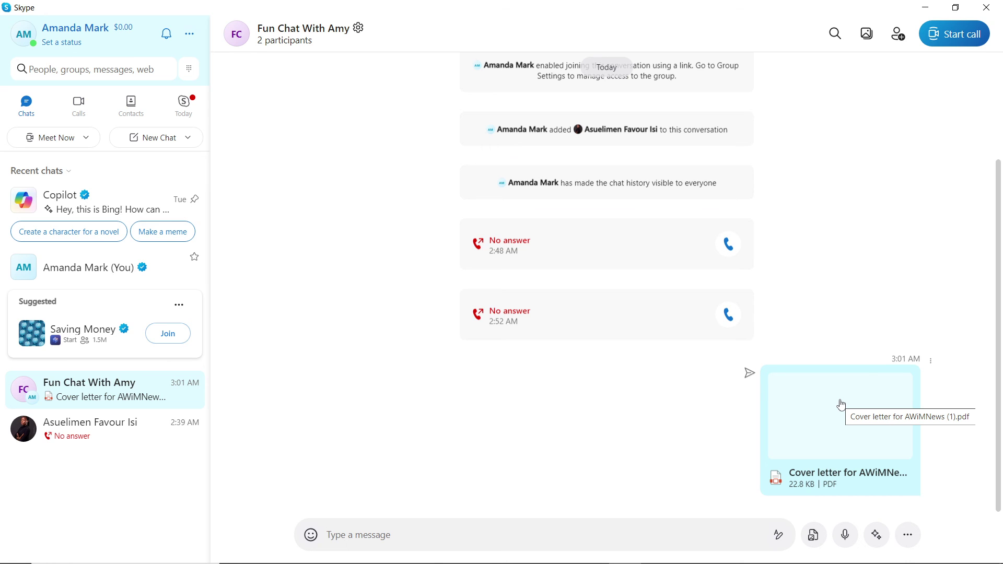
{"action": "mouse_move", "coordinate": [846, 548]}
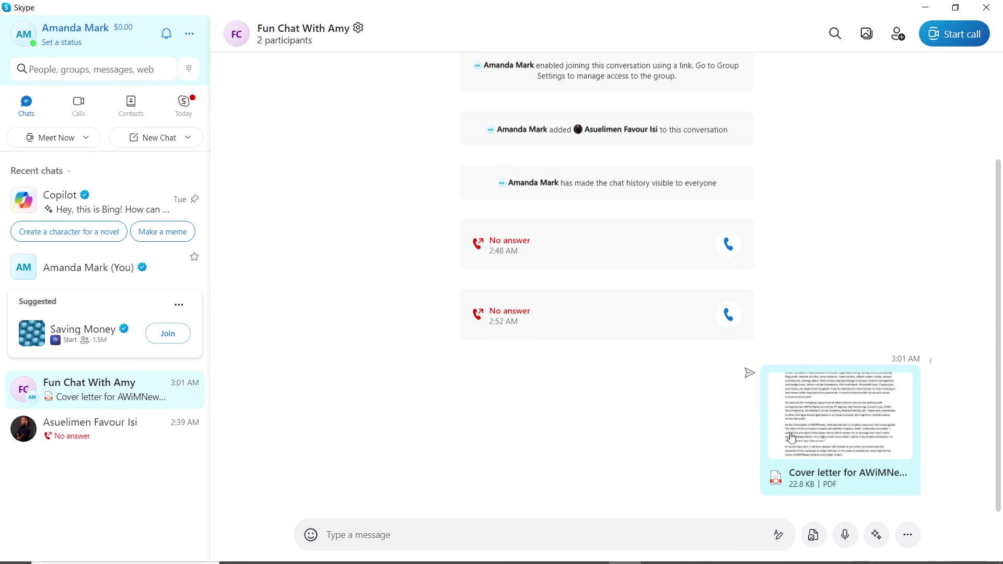